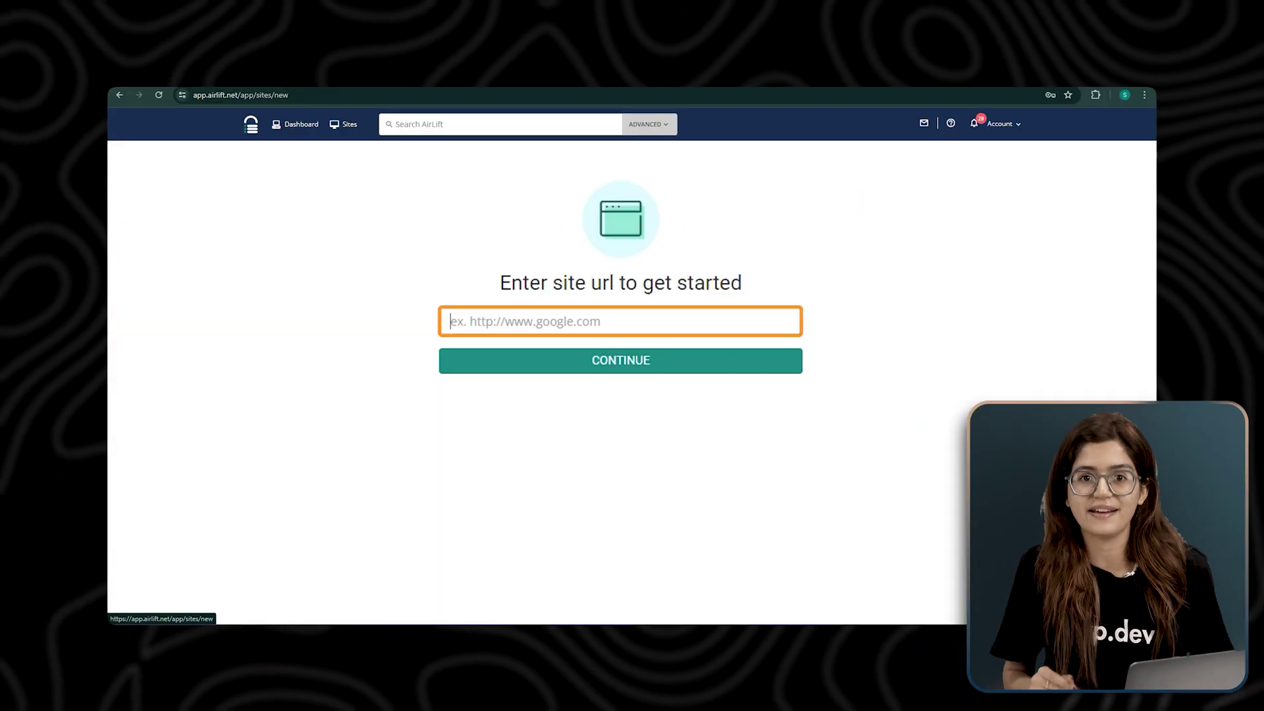
- Submit the site URL in AirLift to get a performance report
{"action": "left_click", "coordinate": [541, 360]}
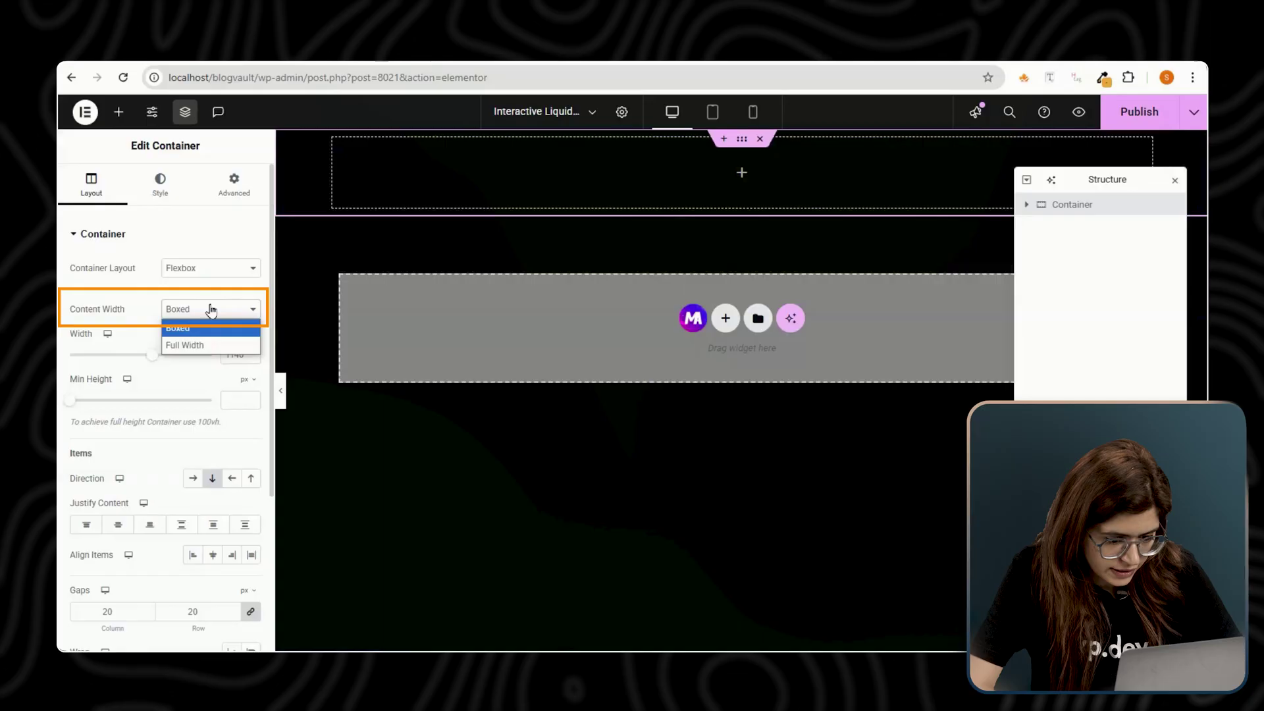
- Set the header container to Full Width and give it the CSS class liquid-effect
{"action": "left_click", "coordinate": [219, 345]}
{"action": "left_click", "coordinate": [234, 184]}
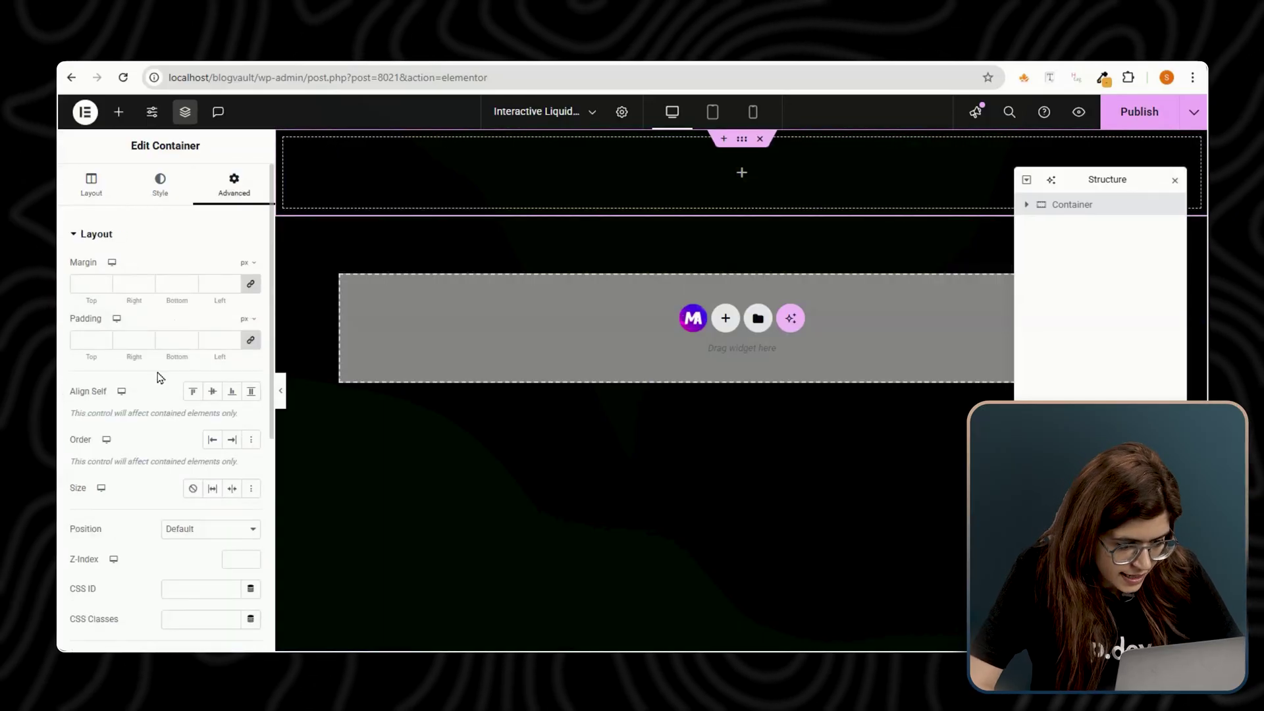
{"action": "scroll", "coordinate": [150, 419], "scroll_direction": "down", "scroll_amount": 2}
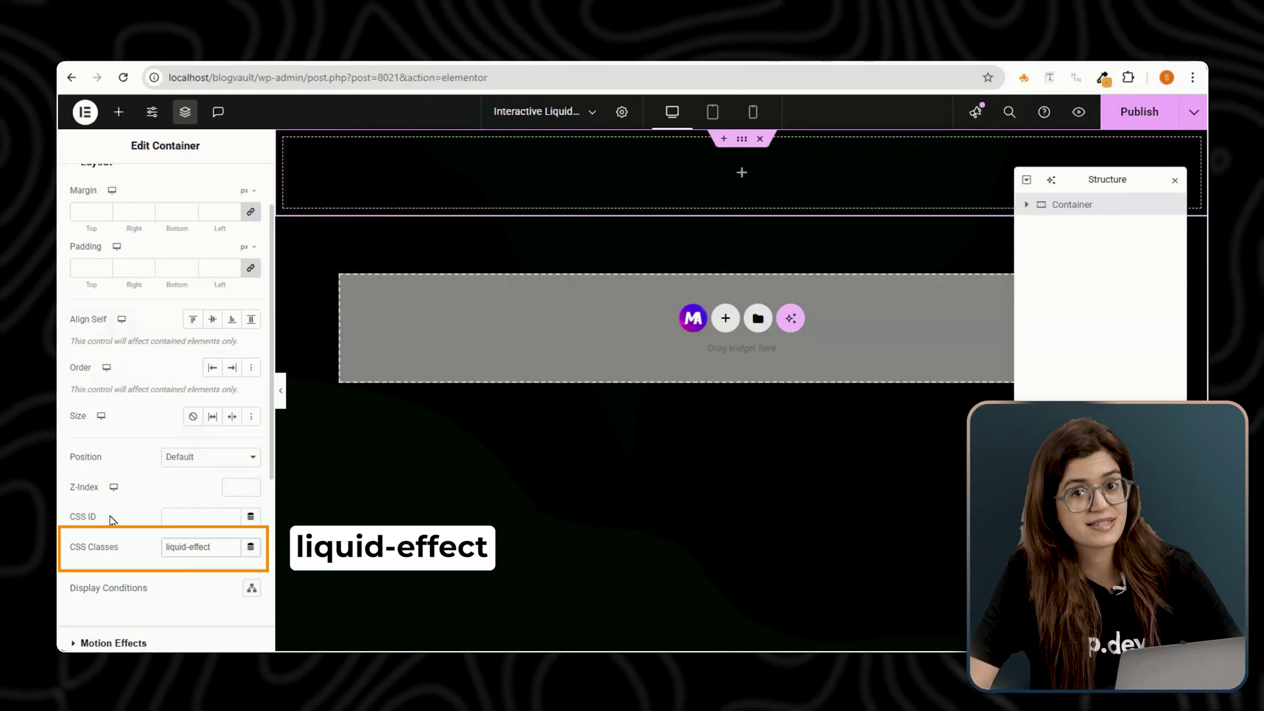
{"action": "left_click", "coordinate": [118, 111]}
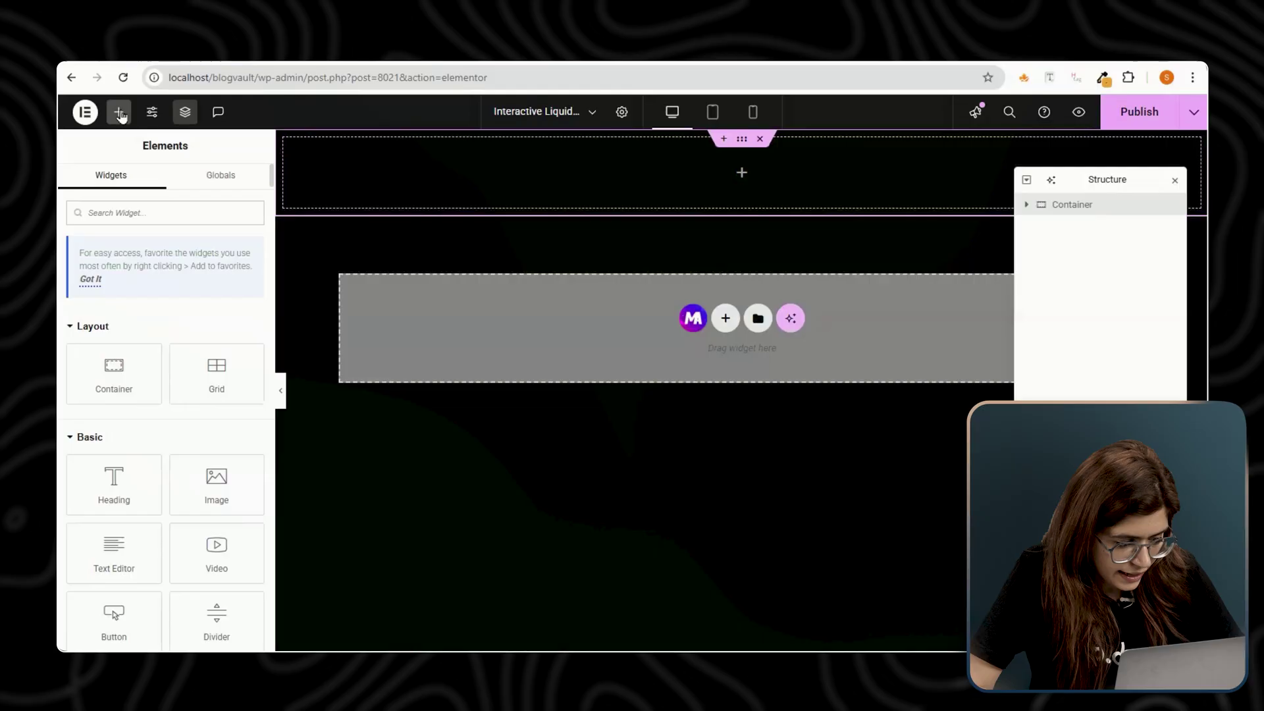
{"action": "type", "text": "icon"}
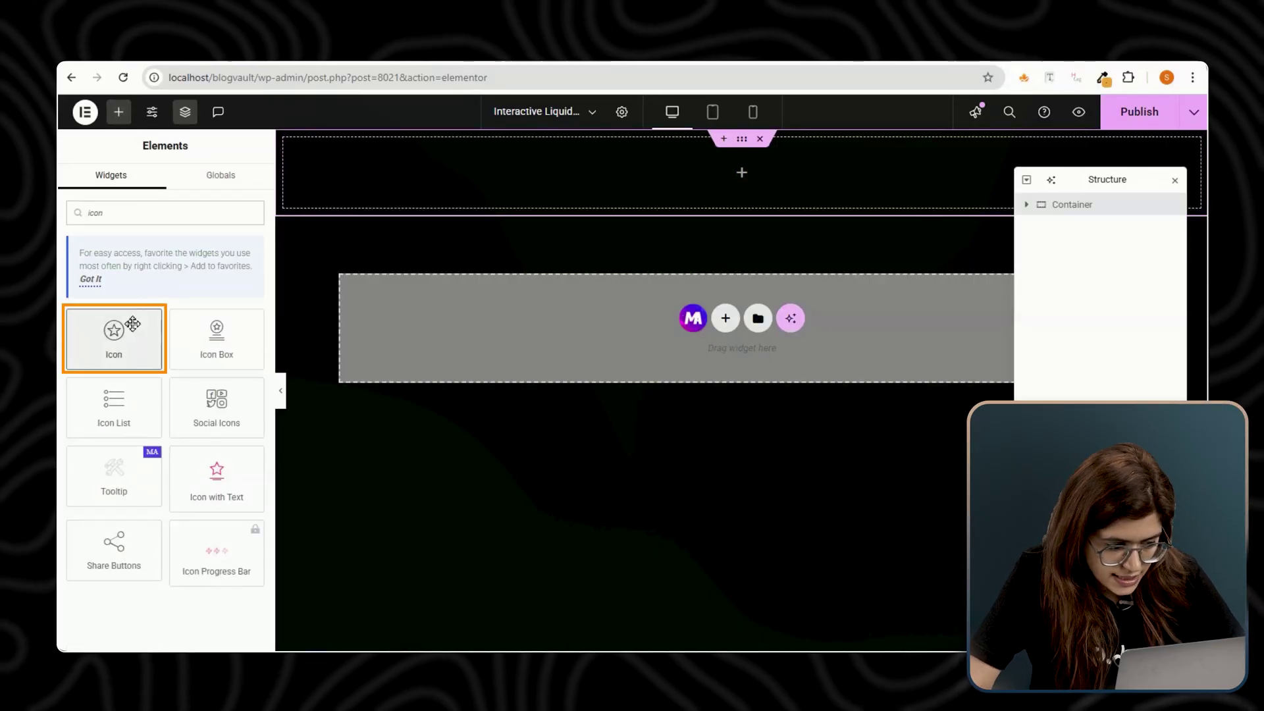
- Add an orange 30 px right-aligned Icon with 30/80/30/0 padding
{"action": "left_click", "coordinate": [114, 336]}
{"action": "left_click", "coordinate": [162, 185]}
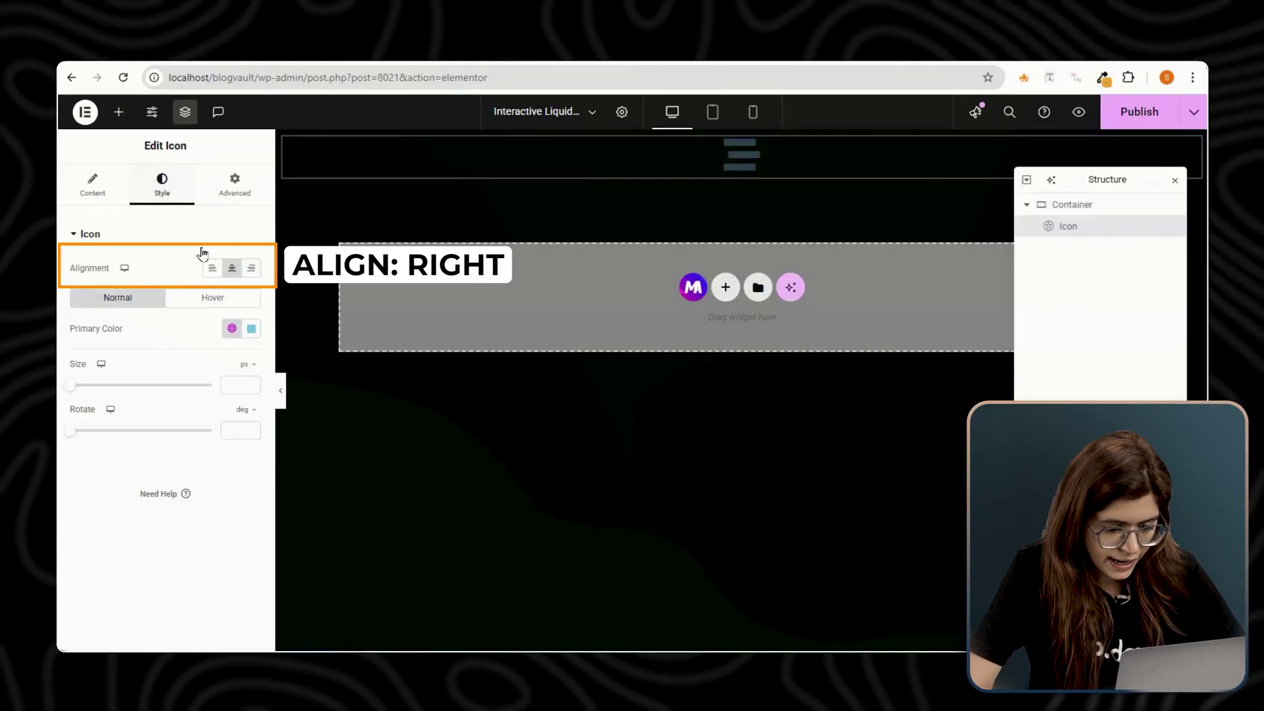
{"action": "left_click", "coordinate": [251, 268]}
{"action": "left_click", "coordinate": [229, 385]}
{"action": "type", "text": "30"}
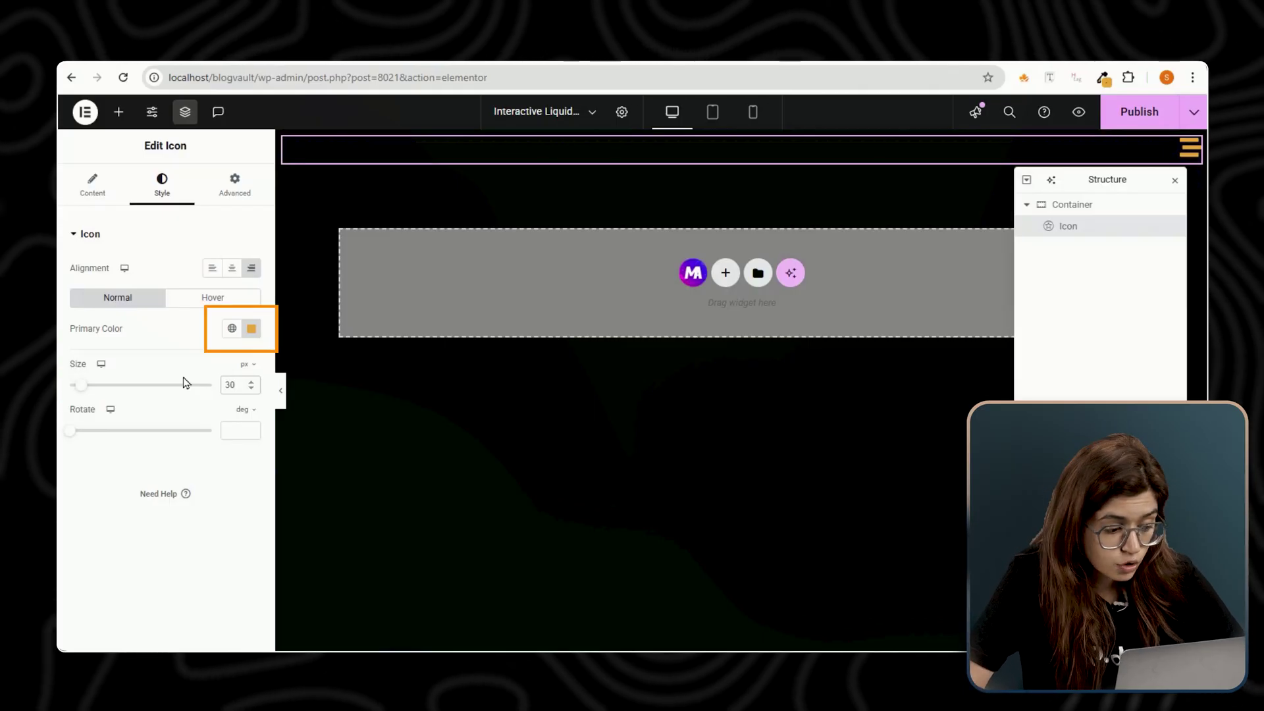
{"action": "left_click", "coordinate": [234, 183]}
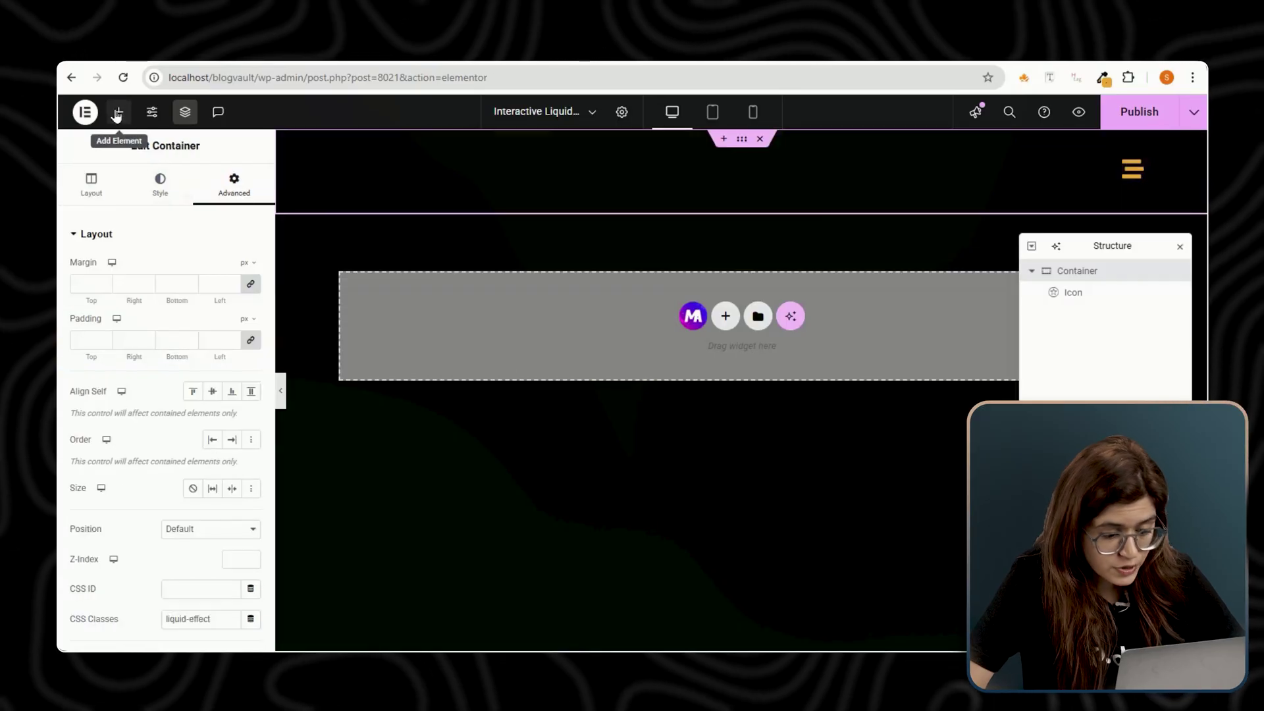
{"action": "left_click", "coordinate": [116, 112]}
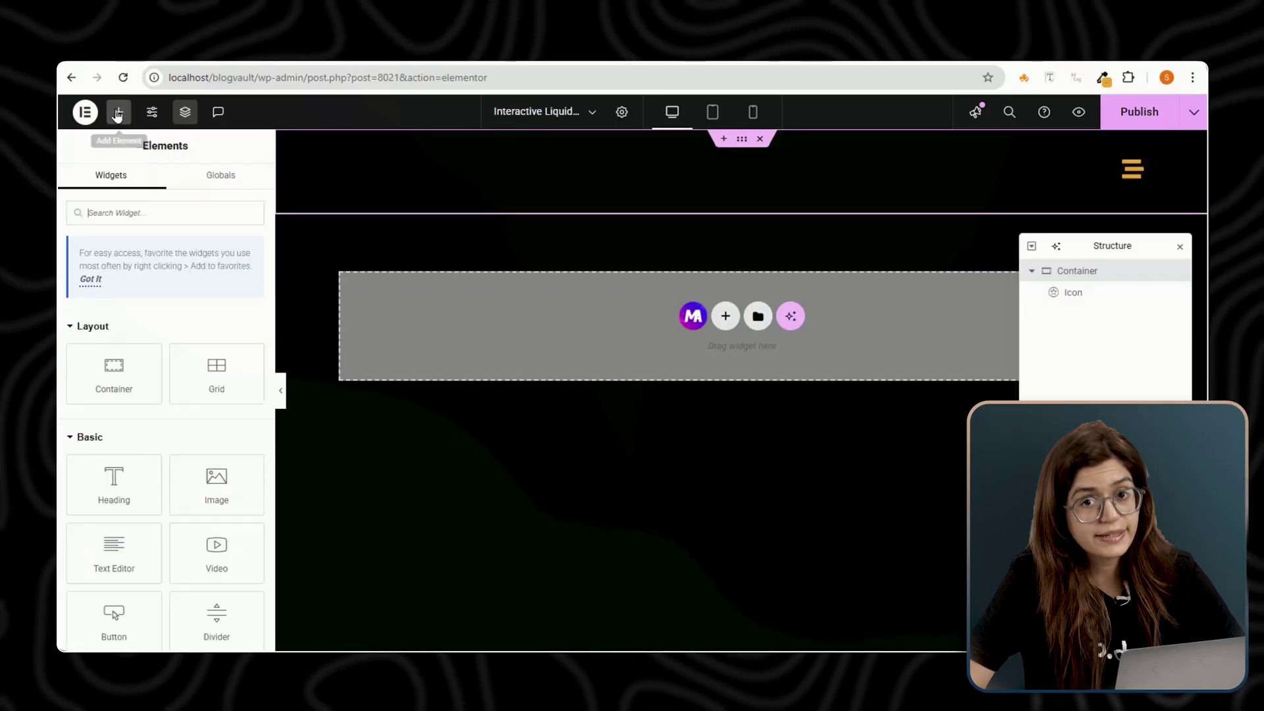
- Add a Heading widget reading 'Bello' to the header
{"action": "left_click", "coordinate": [123, 491]}
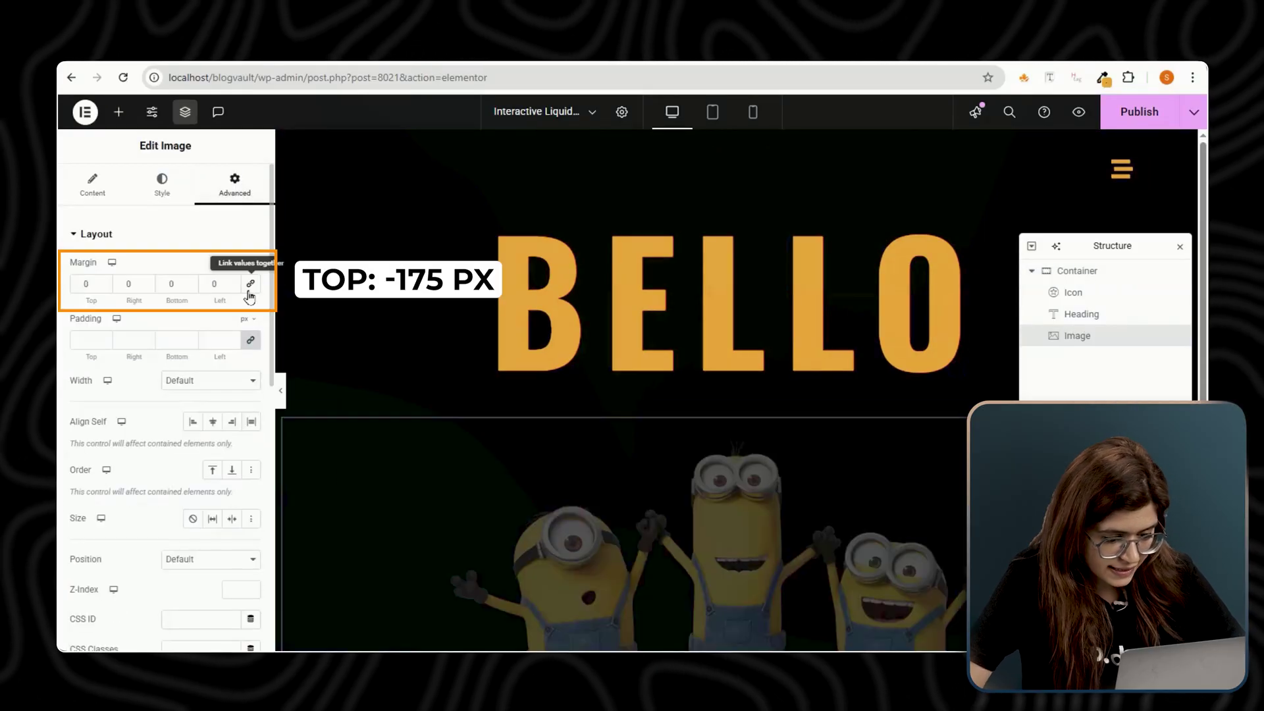
{"action": "type", "text": "-175"}
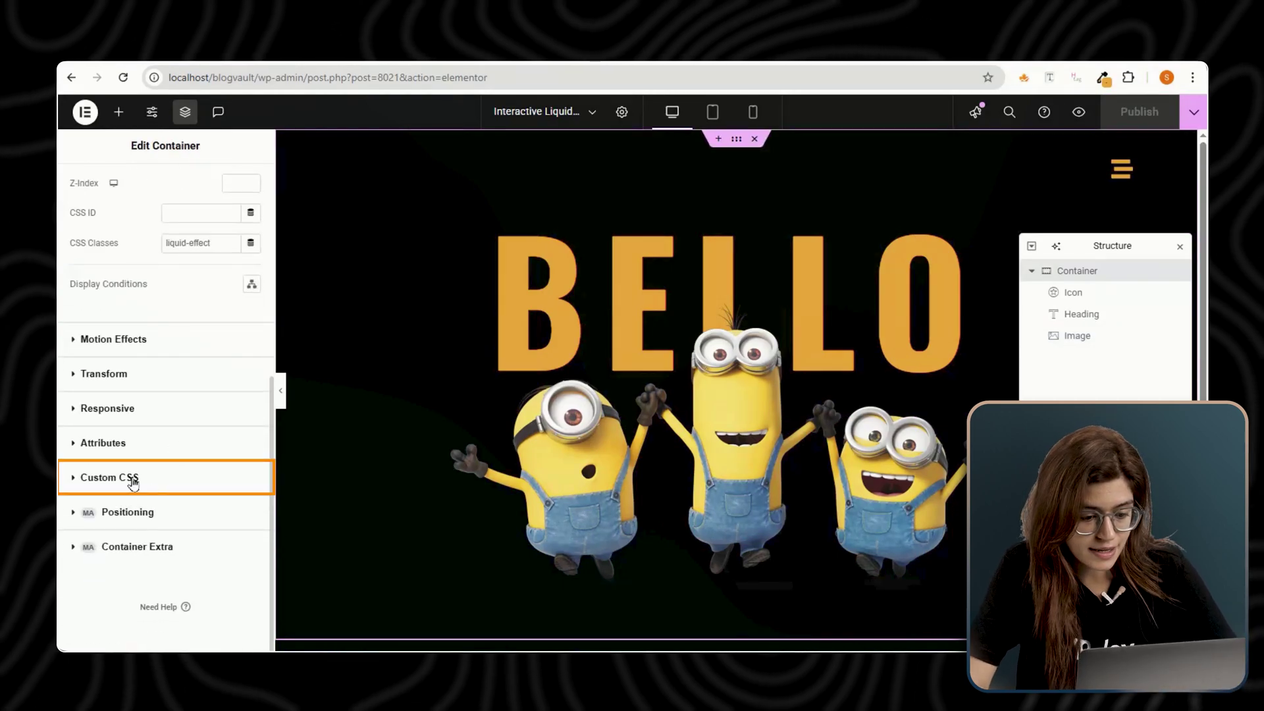
- Paste the liquid-bubble CSS into the header container's Custom CSS
{"action": "left_click", "coordinate": [133, 478]}
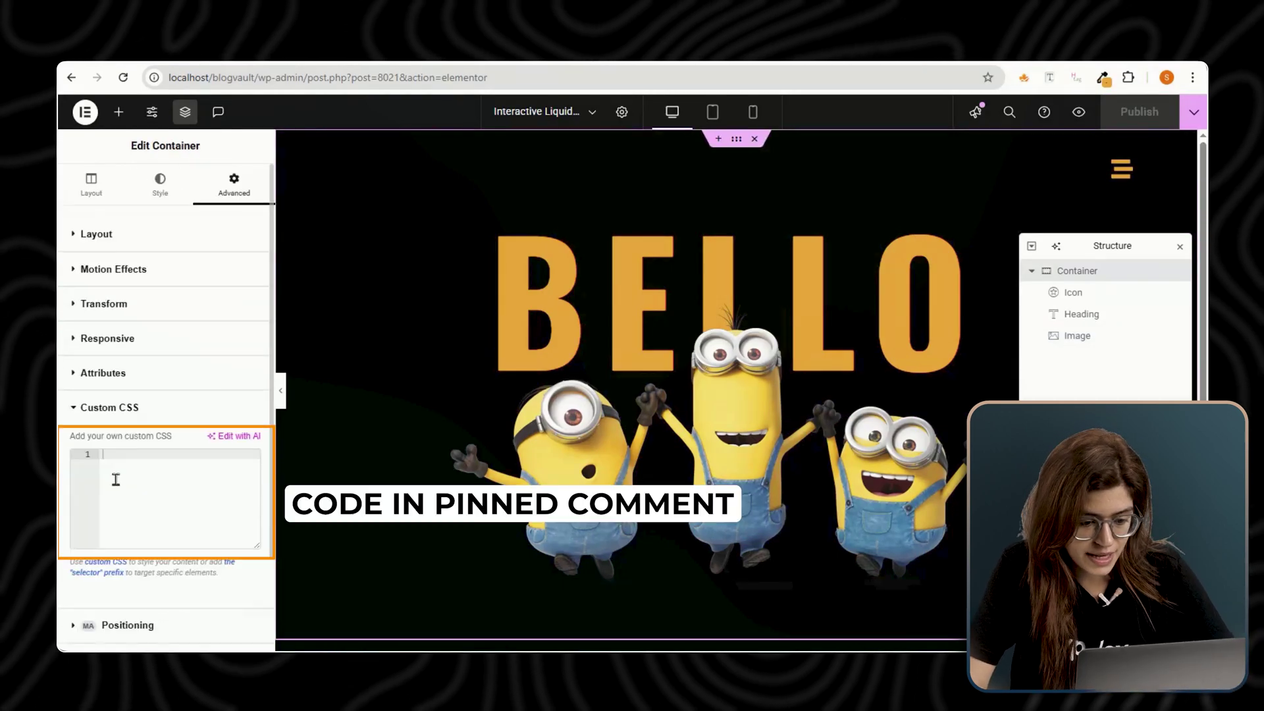
{"action": "right_click", "coordinate": [139, 482]}
{"action": "left_click", "coordinate": [178, 435]}
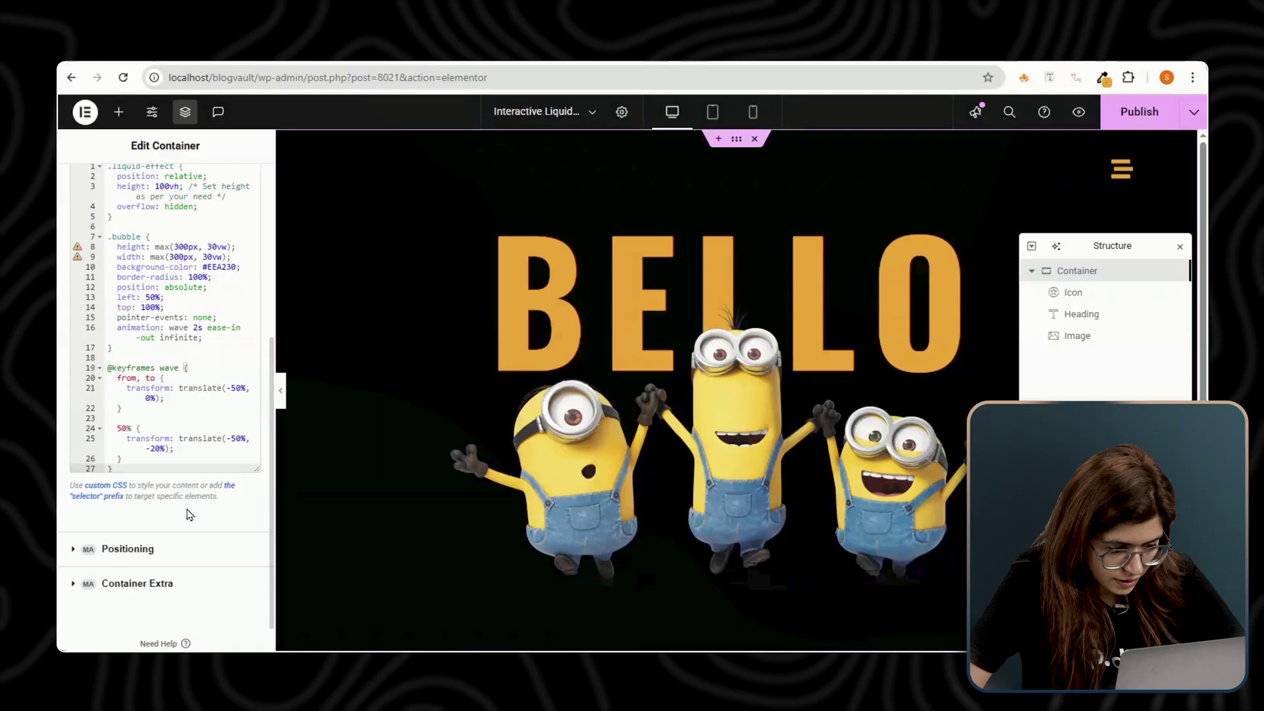
{"action": "scroll", "coordinate": [632, 395], "scroll_direction": "down", "scroll_amount": 5}
- Add a single-column Flexbox container below the header with zero padding
{"action": "left_click", "coordinate": [716, 607]}
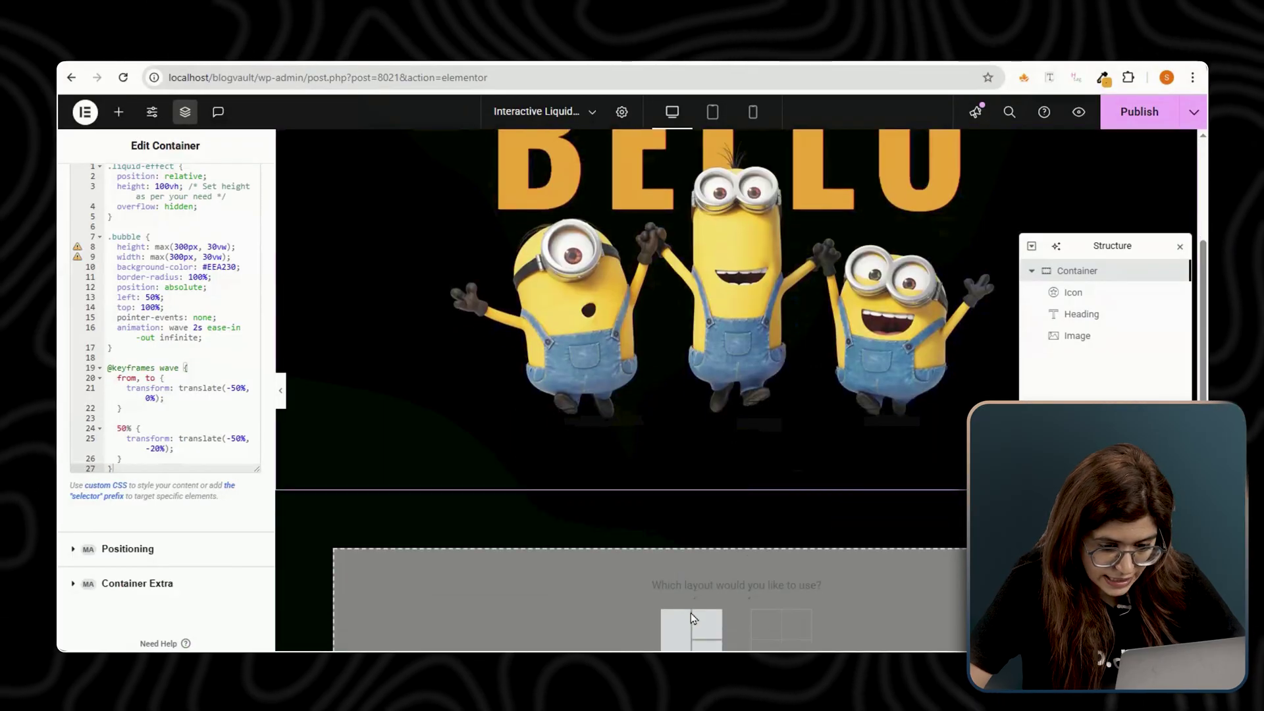
{"action": "left_click", "coordinate": [684, 525]}
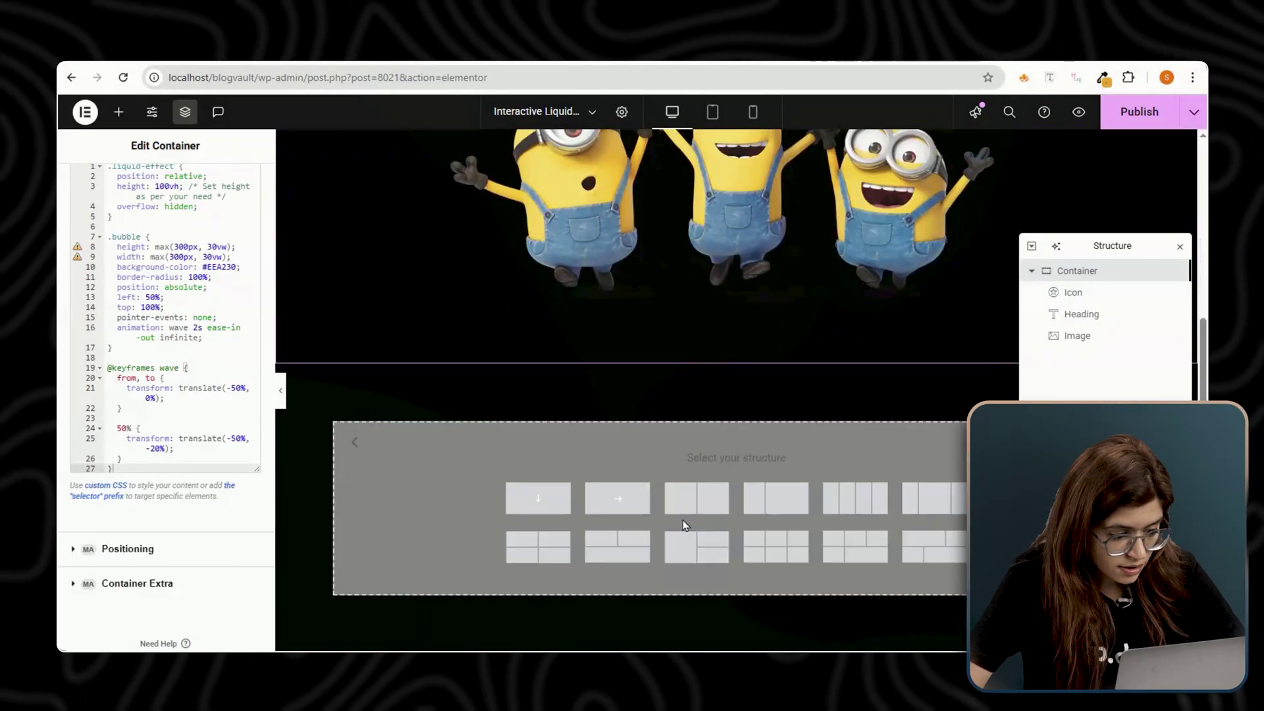
{"action": "left_click", "coordinate": [538, 497]}
{"action": "left_click", "coordinate": [231, 183]}
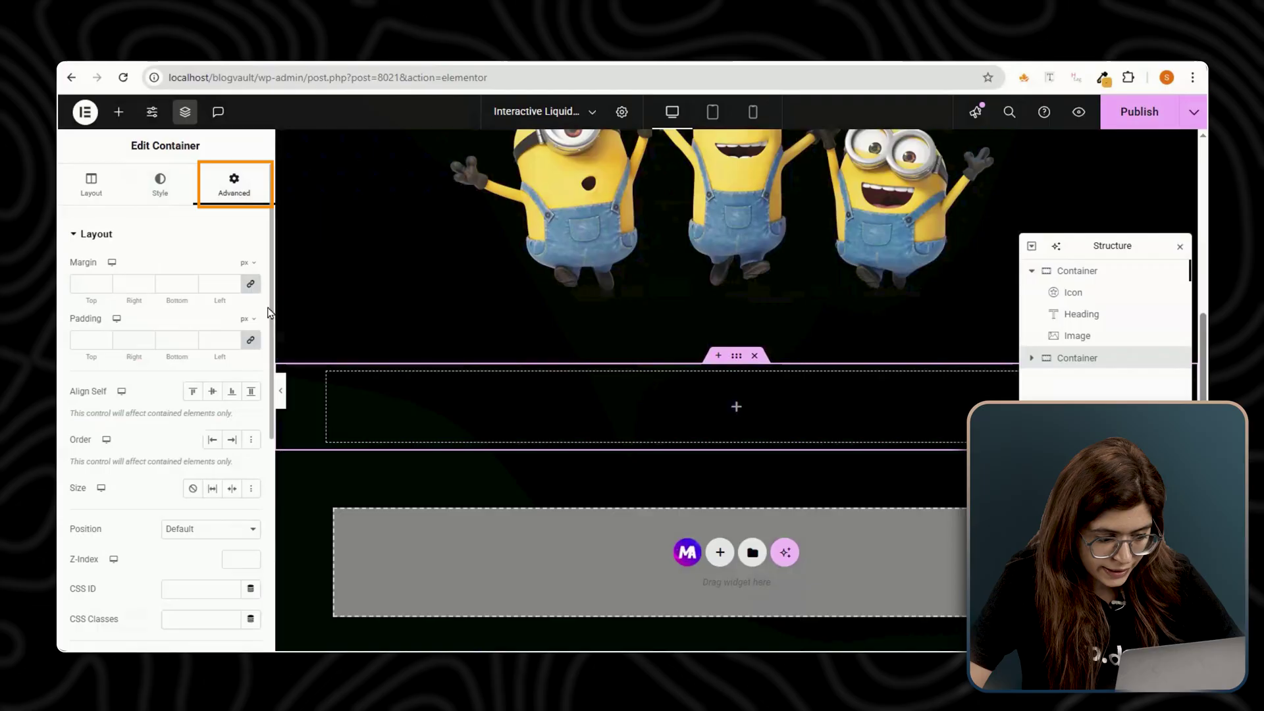
{"action": "left_click", "coordinate": [254, 343]}
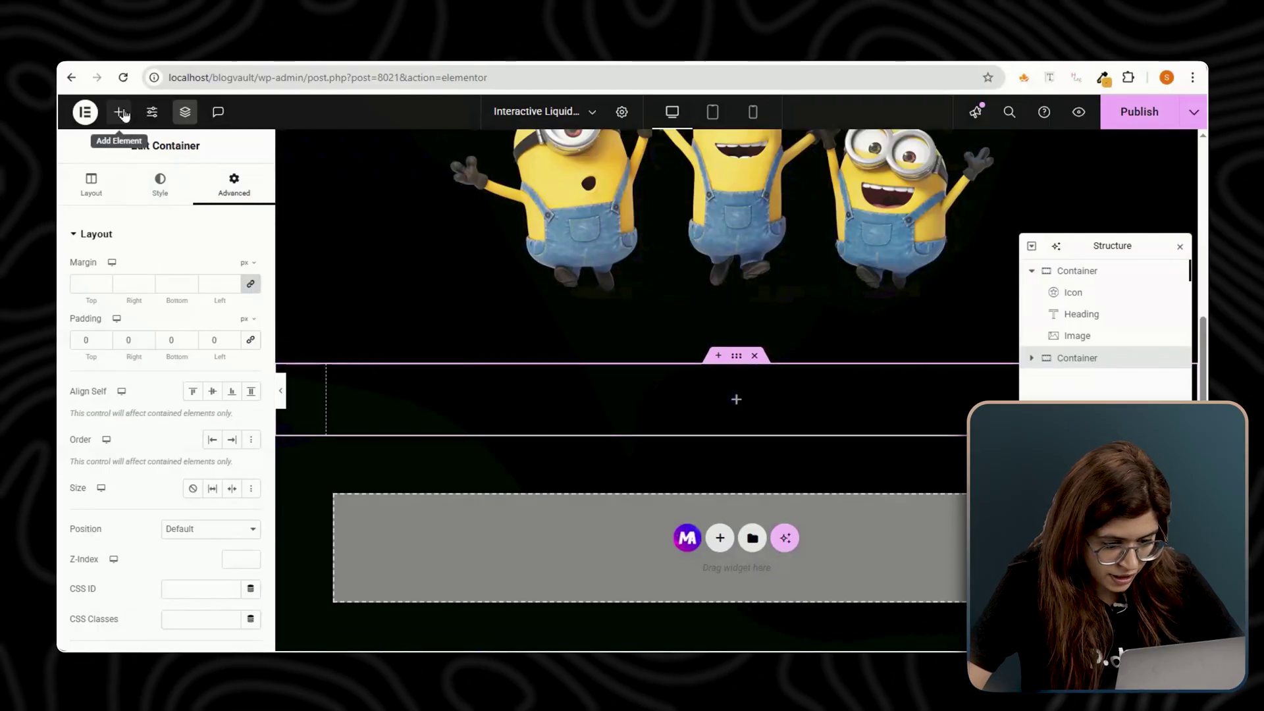
- Add an HTML widget to the new container holding the pasted bubble code
{"action": "left_click", "coordinate": [119, 111]}
{"action": "left_click", "coordinate": [113, 337]}
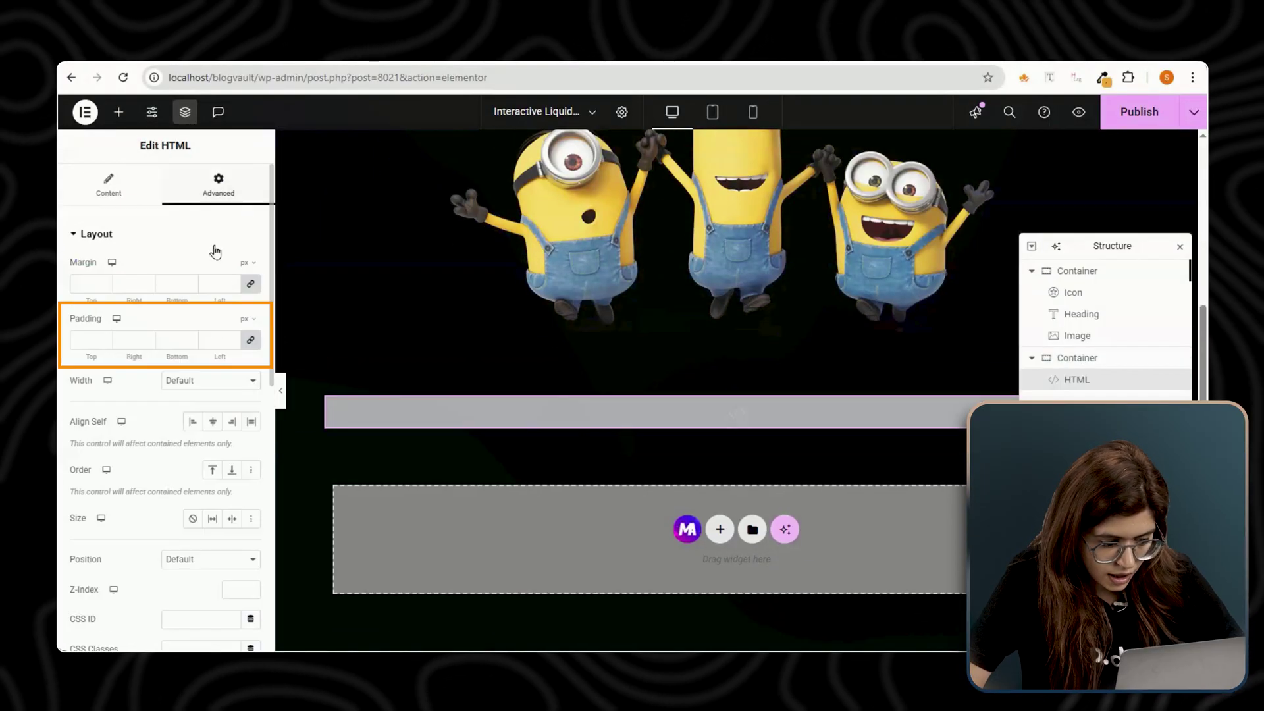
{"action": "left_click", "coordinate": [109, 185]}
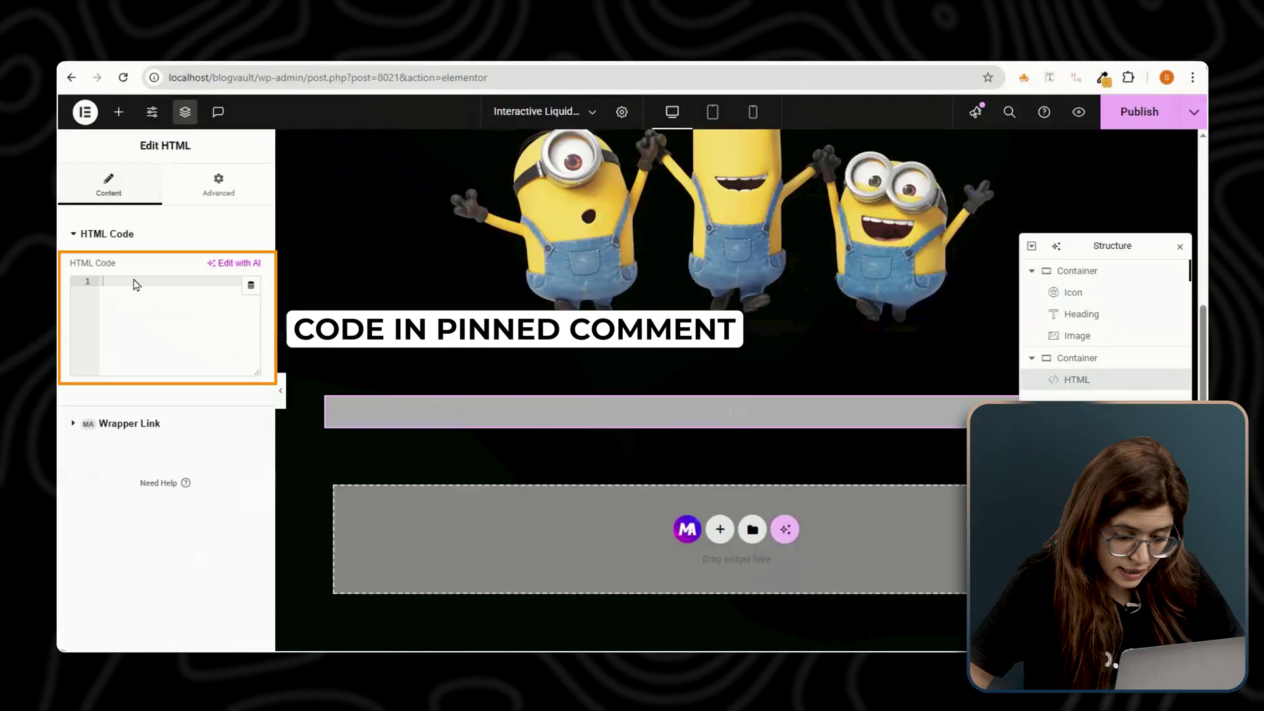
{"action": "right_click", "coordinate": [142, 330]}
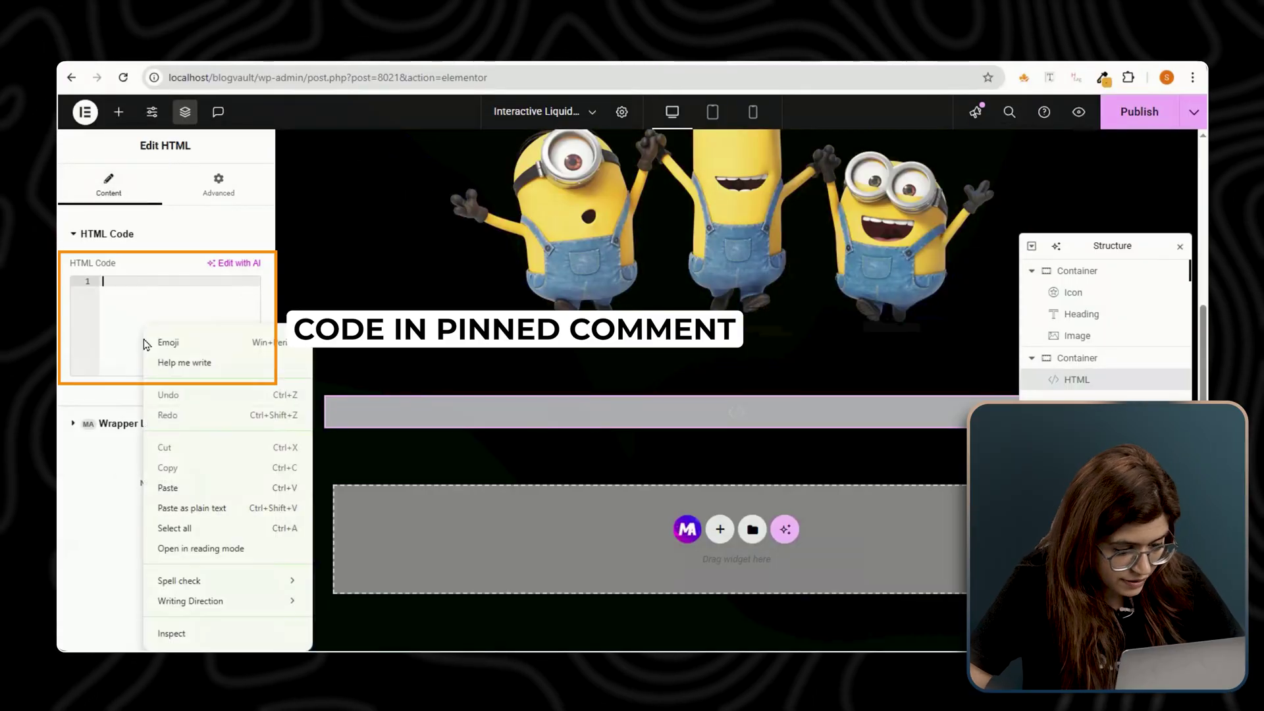
{"action": "left_click", "coordinate": [168, 487]}
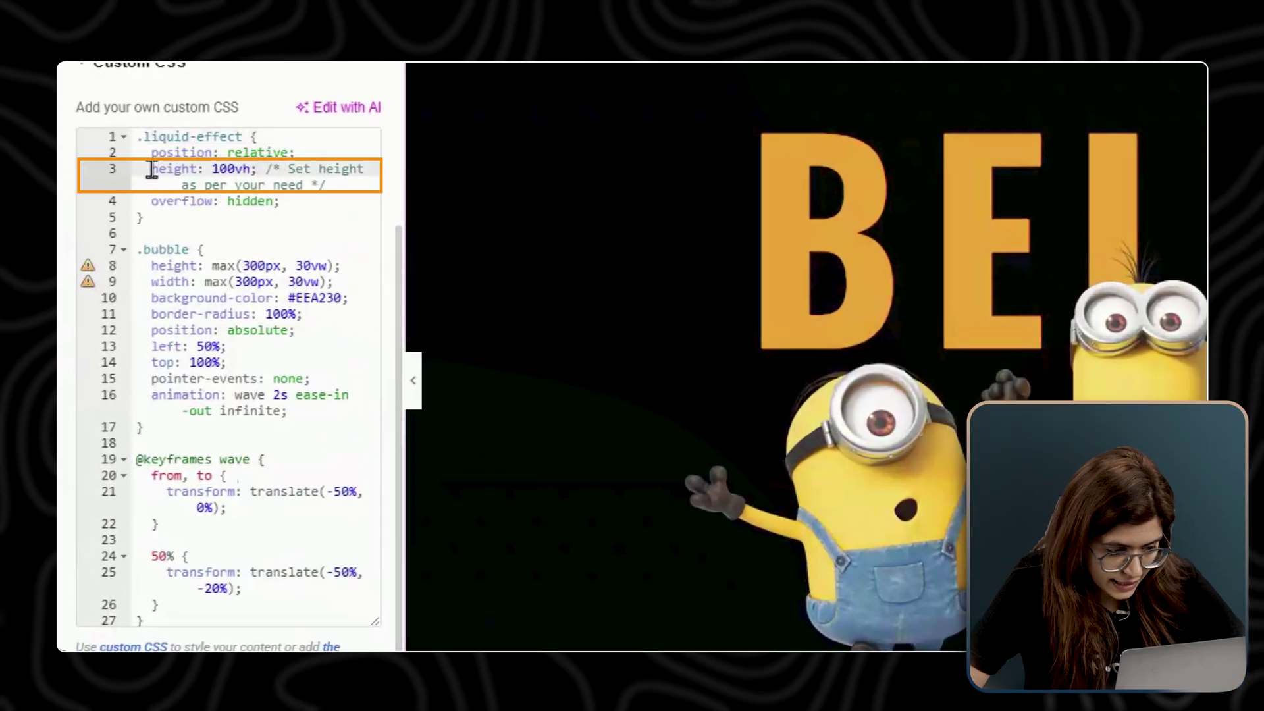
{"action": "left_click_drag", "start_coordinate": [118, 257], "coordinate": [166, 257]}
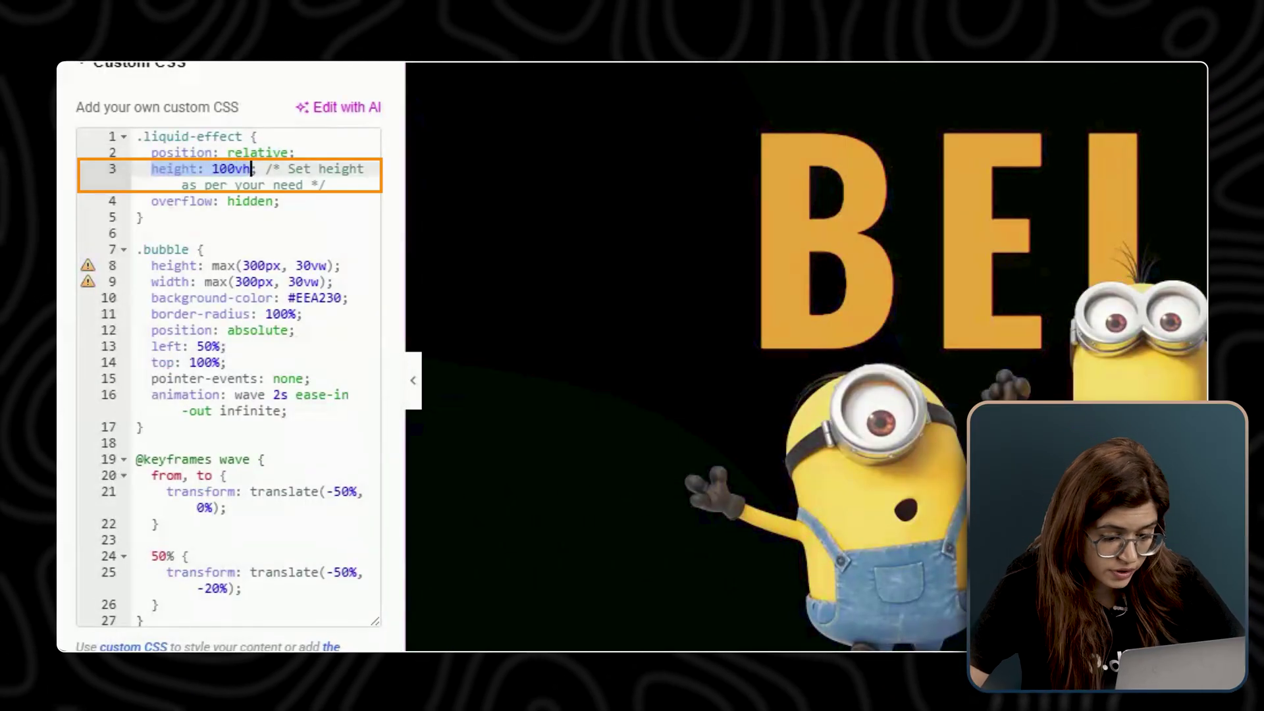
{"action": "double_click", "coordinate": [251, 201]}
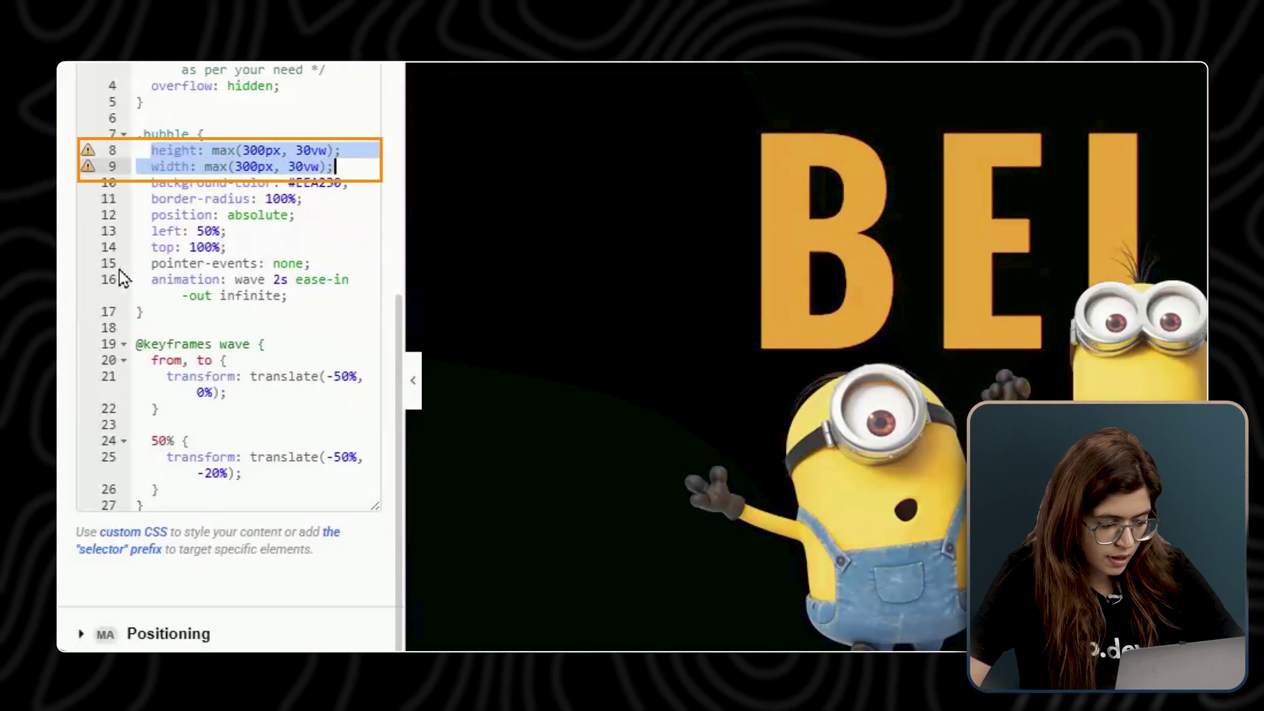
{"action": "left_click", "coordinate": [142, 186]}
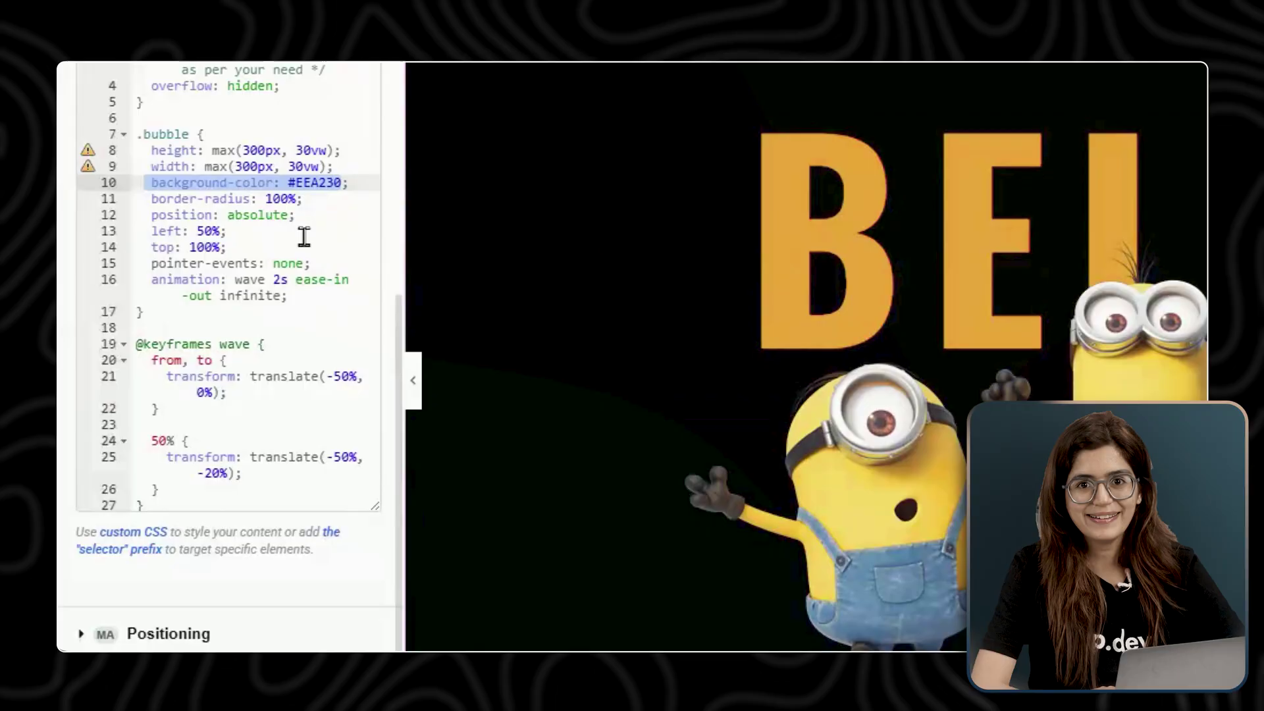
{"action": "scroll", "coordinate": [275, 263], "scroll_direction": "down", "scroll_amount": 1}
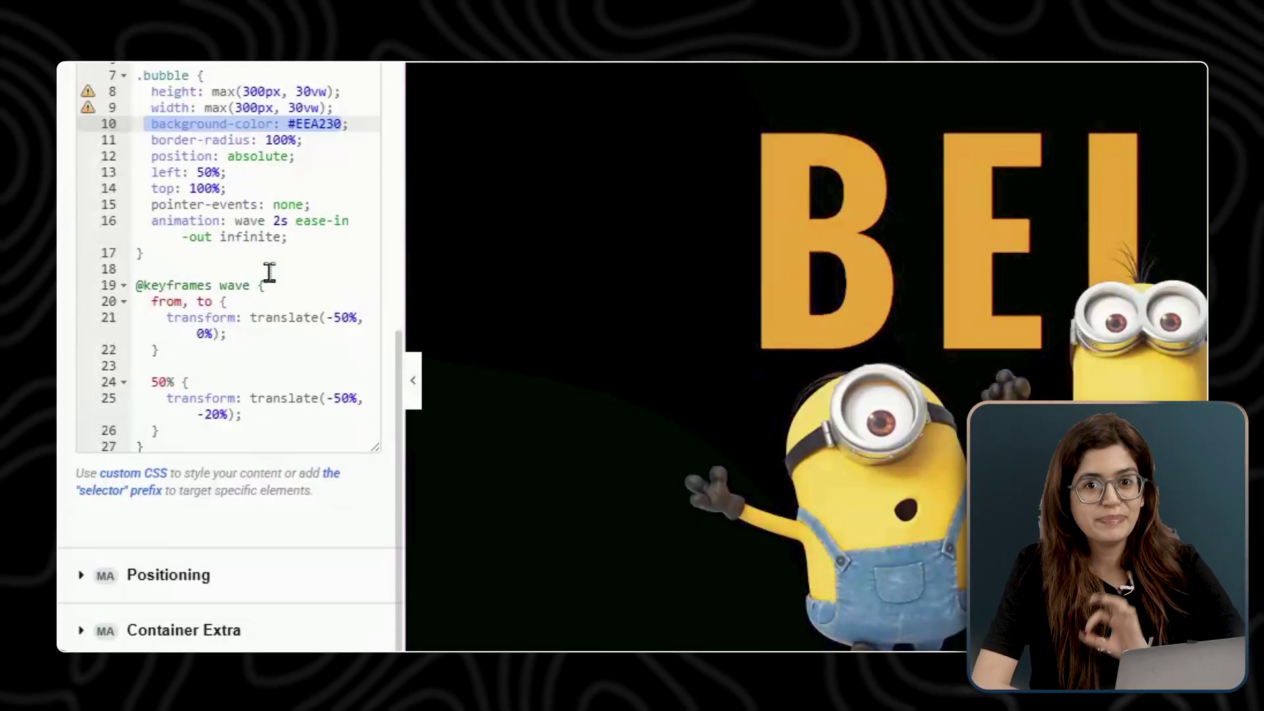